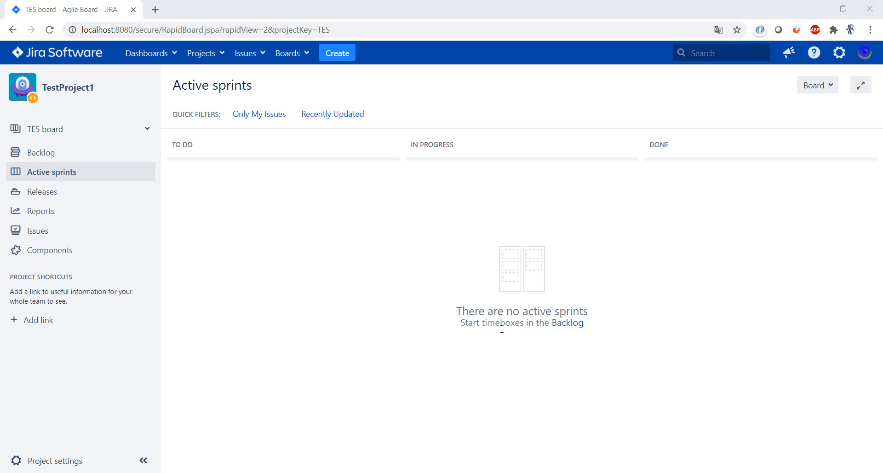
Begin a new sprint from the backlog and enter "Goal for the Sprint" as its goal.
{"action": "left_click", "coordinate": [567, 323]}
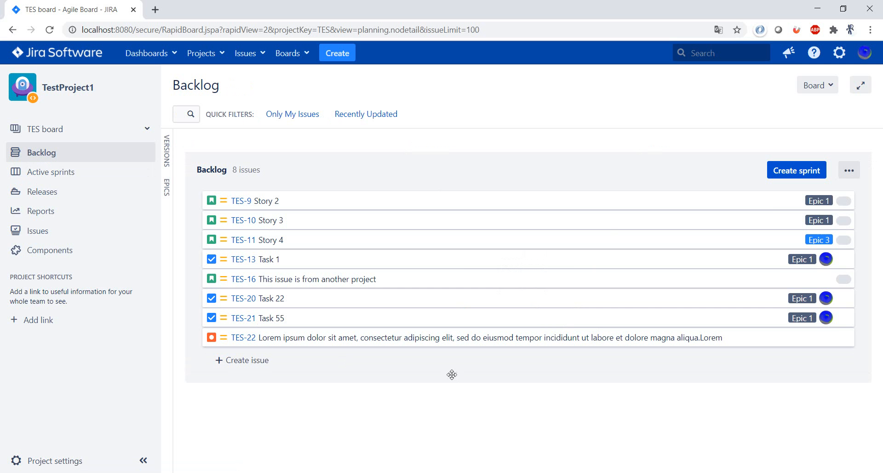
{"action": "left_click", "coordinate": [801, 175]}
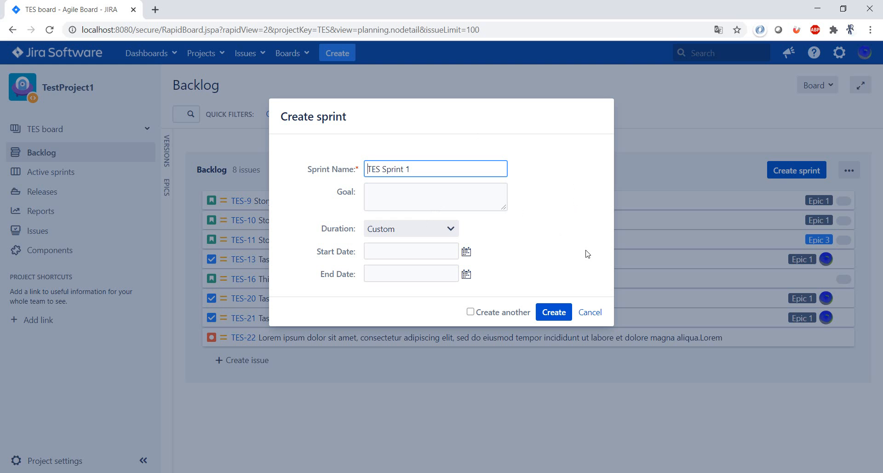
{"action": "left_click", "coordinate": [490, 194]}
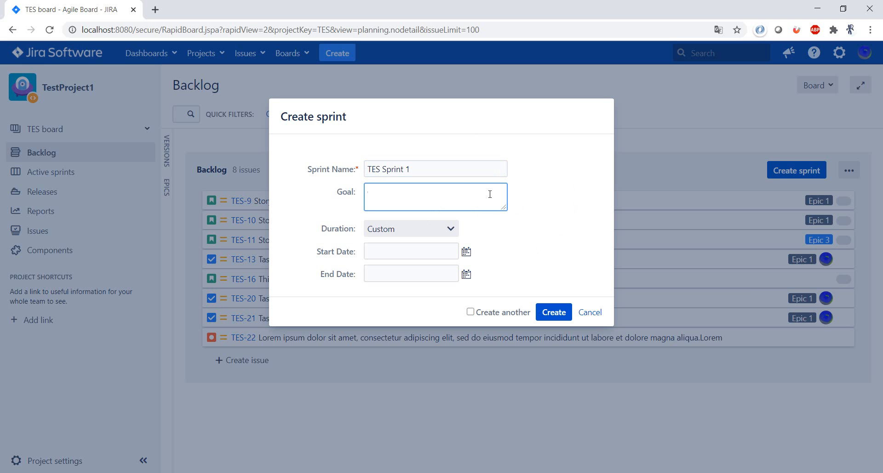
{"action": "type", "text": "Goal for the Sprint"}
Set the sprint duration to 2 weeks, create TES Sprint 1 and dismiss the notification.
{"action": "left_click", "coordinate": [437, 229]}
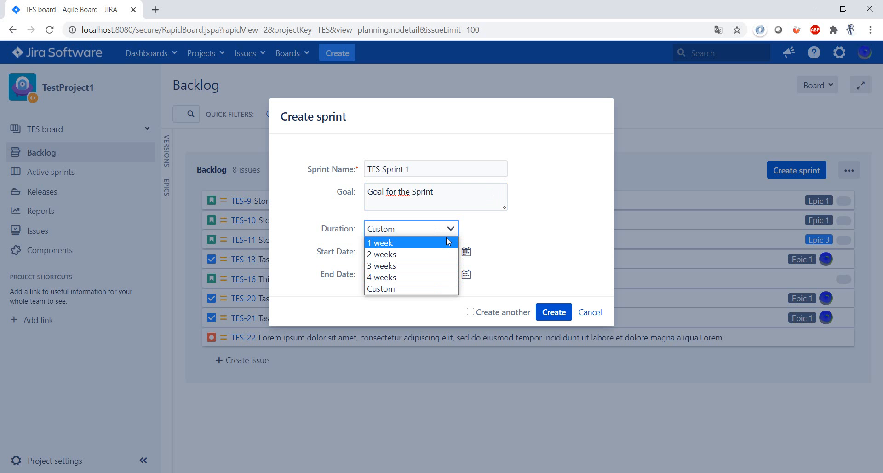
{"action": "left_click", "coordinate": [411, 259]}
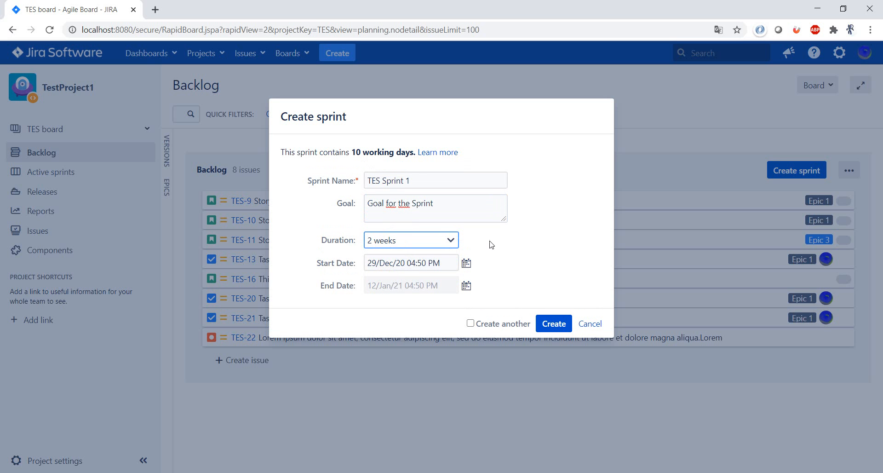
{"action": "triple_click", "coordinate": [325, 261]}
{"action": "left_click", "coordinate": [587, 289]}
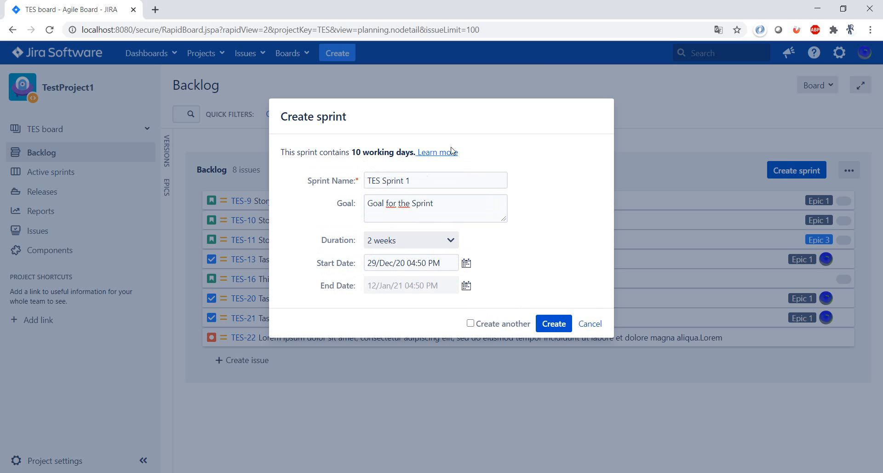
{"action": "left_click_drag", "start_coordinate": [282, 152], "coordinate": [459, 154]}
{"action": "left_click", "coordinate": [575, 278]}
{"action": "left_click", "coordinate": [554, 324]}
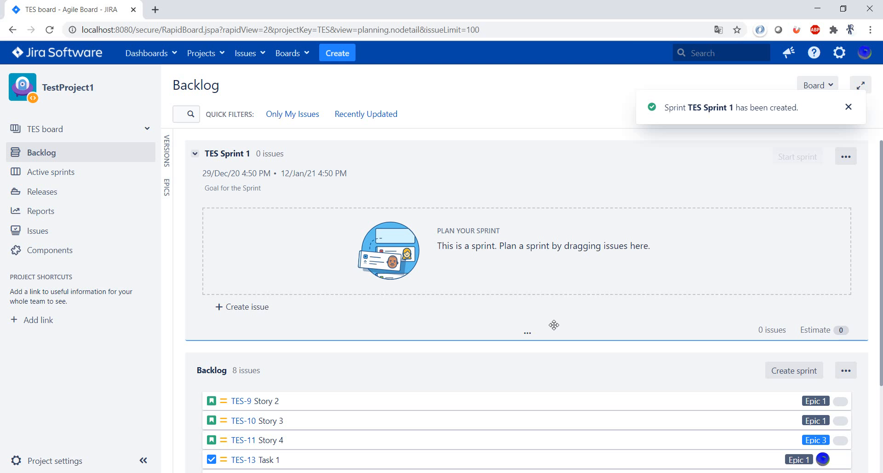
{"action": "left_click", "coordinate": [849, 107]}
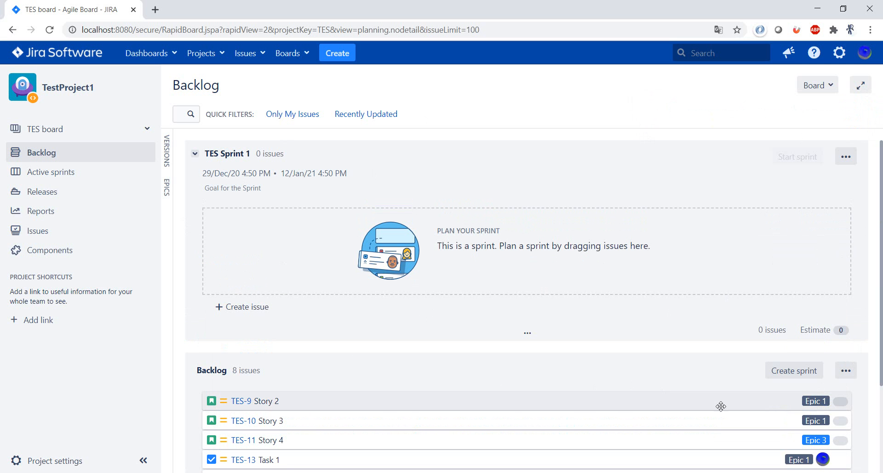
Move TES-9 and TES-13 into TES Sprint 1, and return TES-9 to the backlog below TES-11.
{"action": "left_click_drag", "start_coordinate": [733, 400], "coordinate": [718, 243]}
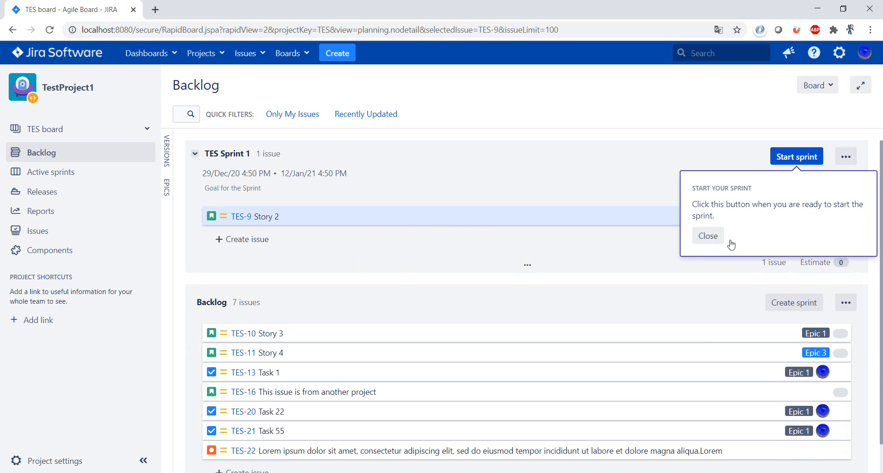
{"action": "left_click", "coordinate": [708, 236]}
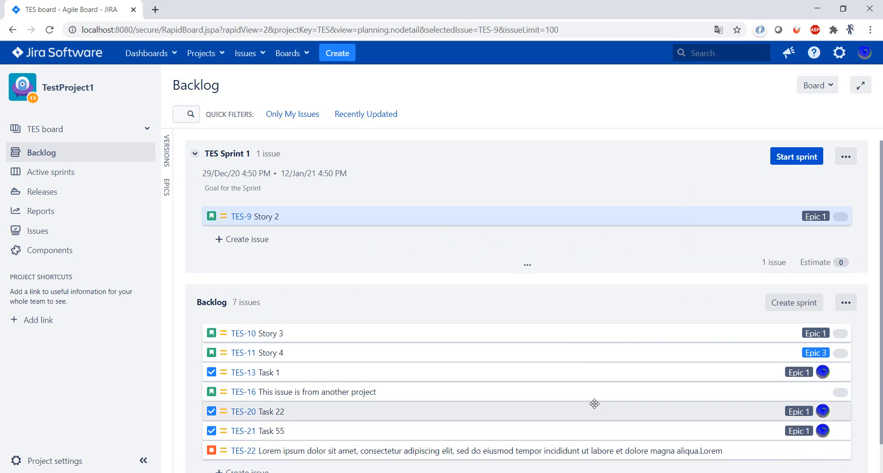
{"action": "left_click_drag", "start_coordinate": [581, 367], "coordinate": [564, 232]}
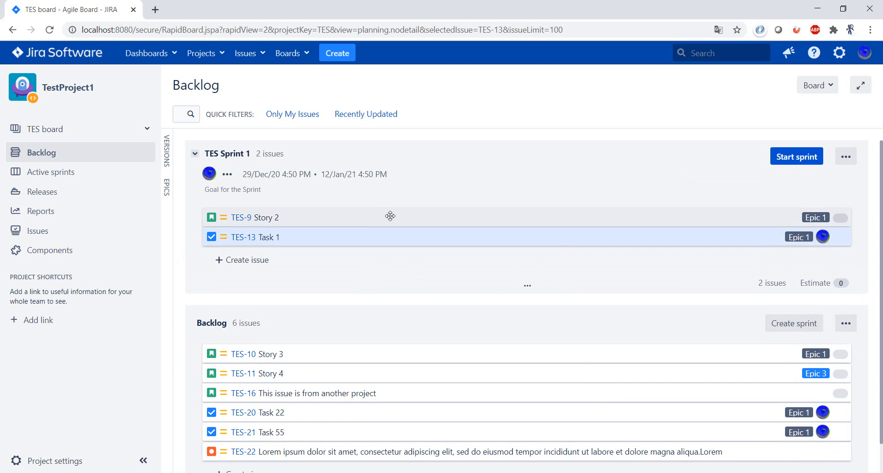
{"action": "left_click_drag", "start_coordinate": [412, 226], "coordinate": [430, 378]}
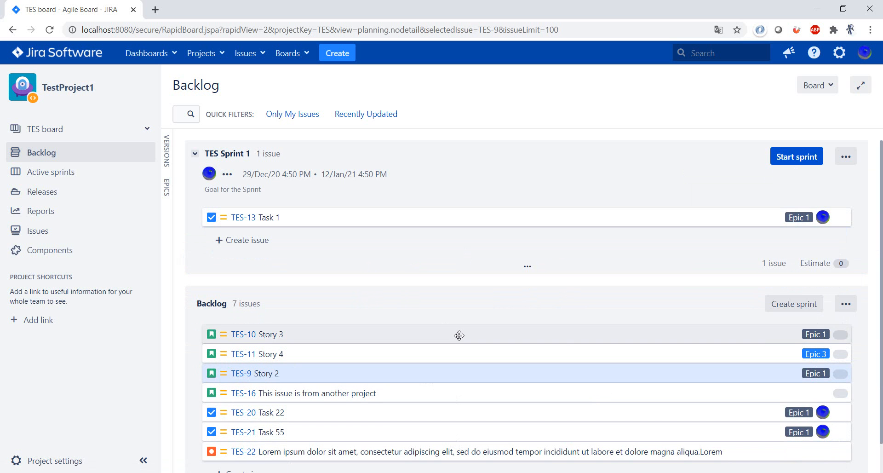
Move TES-22, TES-20 and TES-11 from the backlog into TES Sprint 1, placing TES-20 and TES-11 above TES-22.
{"action": "left_click_drag", "start_coordinate": [389, 448], "coordinate": [389, 239]}
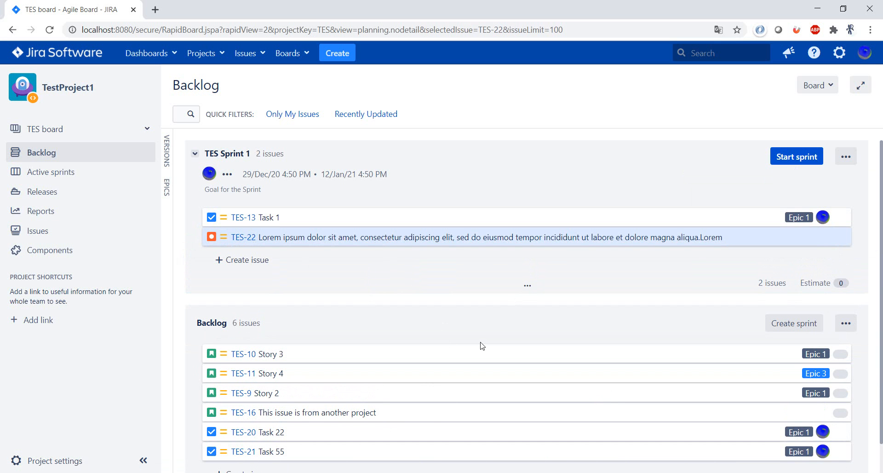
{"action": "left_click_drag", "start_coordinate": [430, 431], "coordinate": [424, 238]}
{"action": "left_click_drag", "start_coordinate": [307, 396], "coordinate": [338, 258]}
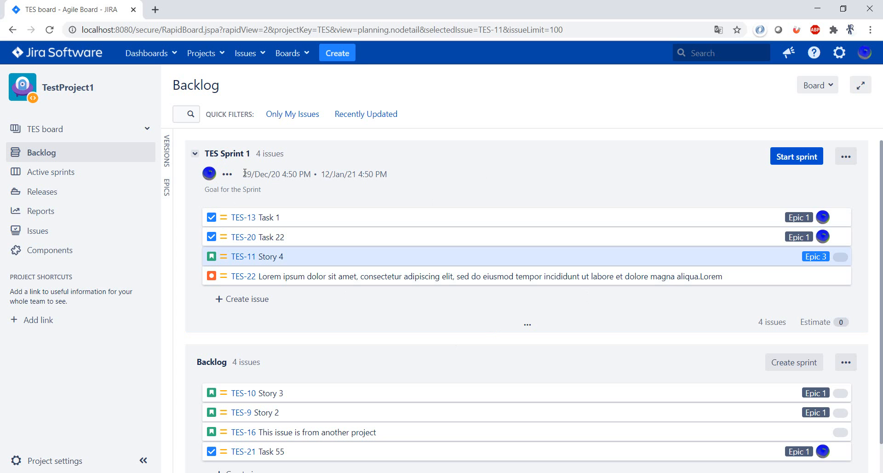
{"action": "left_click_drag", "start_coordinate": [243, 174], "coordinate": [440, 177]}
{"action": "left_click", "coordinate": [500, 180]}
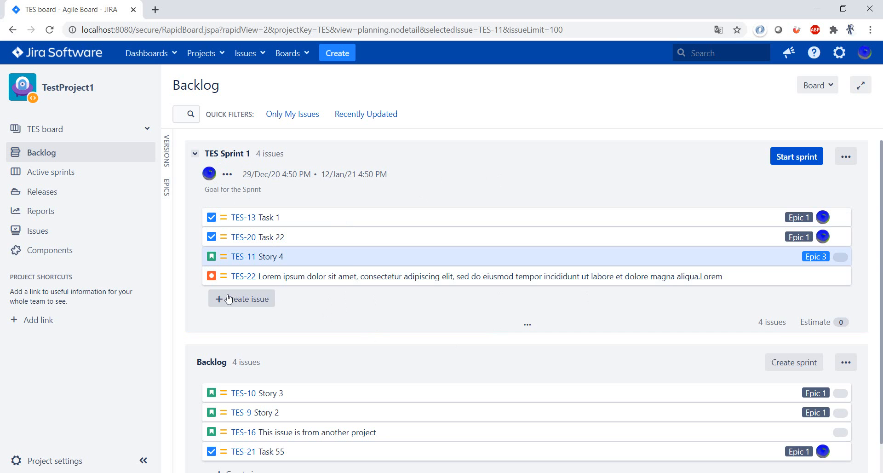
Create a story named "test 1" directly in TES Sprint 1 and close the issue entry form.
{"action": "left_click", "coordinate": [265, 299]}
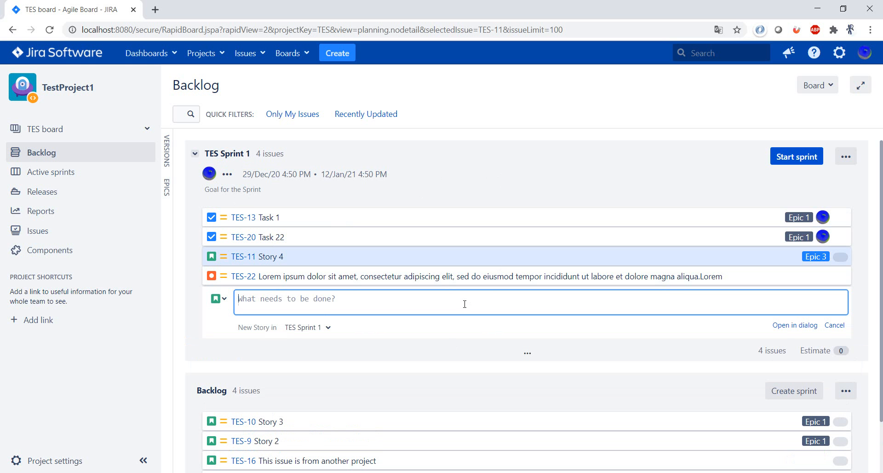
{"action": "type", "text": "test 1"}
{"action": "key", "text": "Return"}
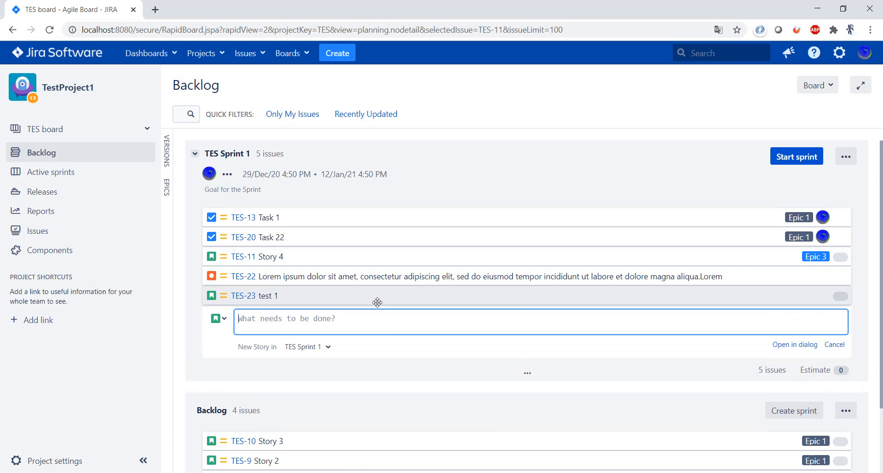
{"action": "left_click", "coordinate": [834, 345]}
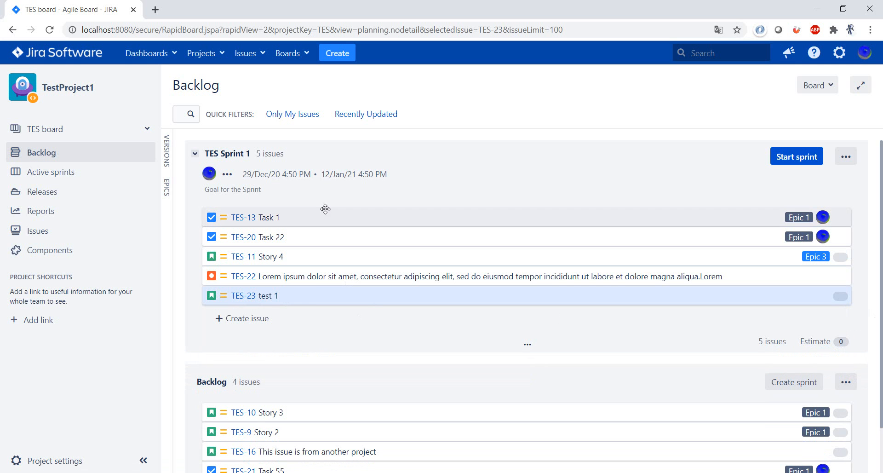
Start TES Sprint 1 with its existing goal, duration and dates, and dismiss the notification.
{"action": "left_click", "coordinate": [797, 159]}
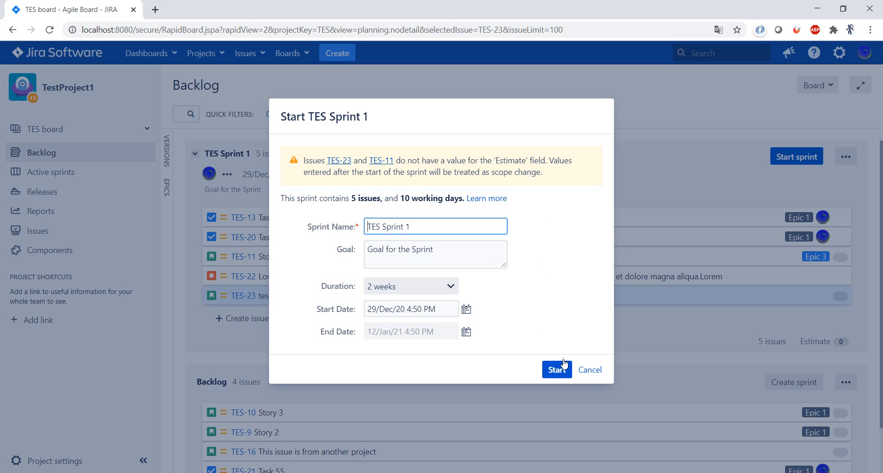
{"action": "left_click", "coordinate": [561, 374]}
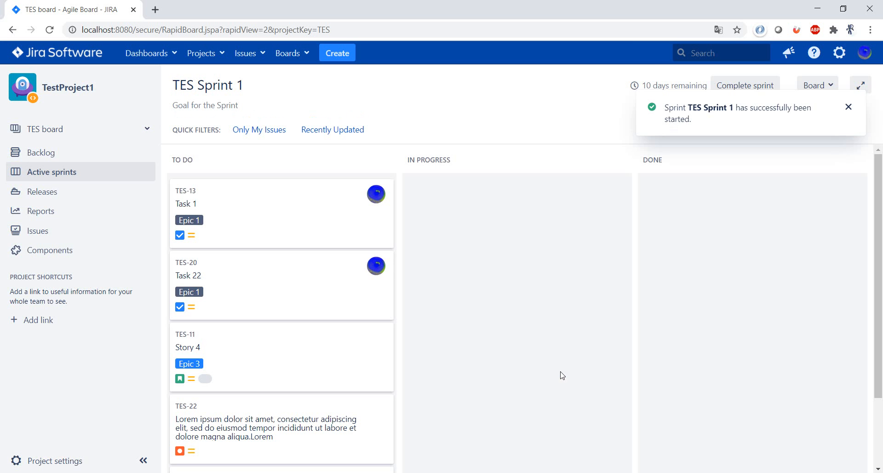
{"action": "left_click", "coordinate": [849, 107]}
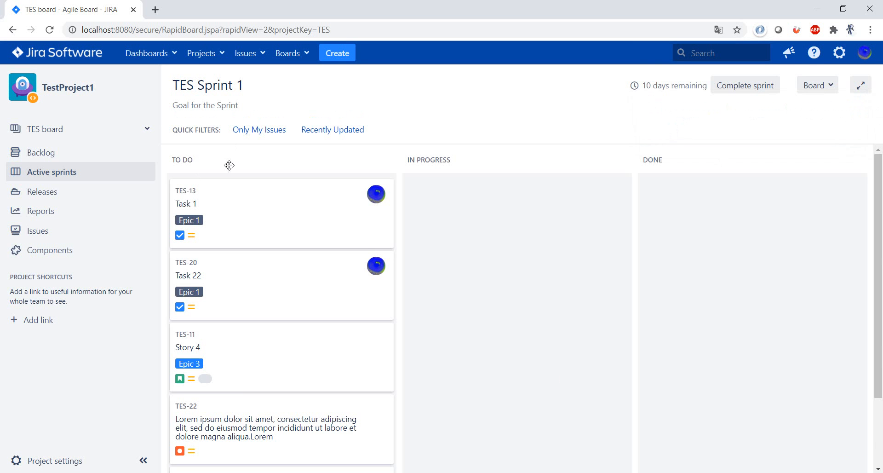
Review the active sprint's issues, trying the Only My Issues and Recently Updated quick filters separately and combined, and clear both filters.
{"action": "scroll", "coordinate": [530, 302], "scroll_direction": "down", "scroll_amount": 2}
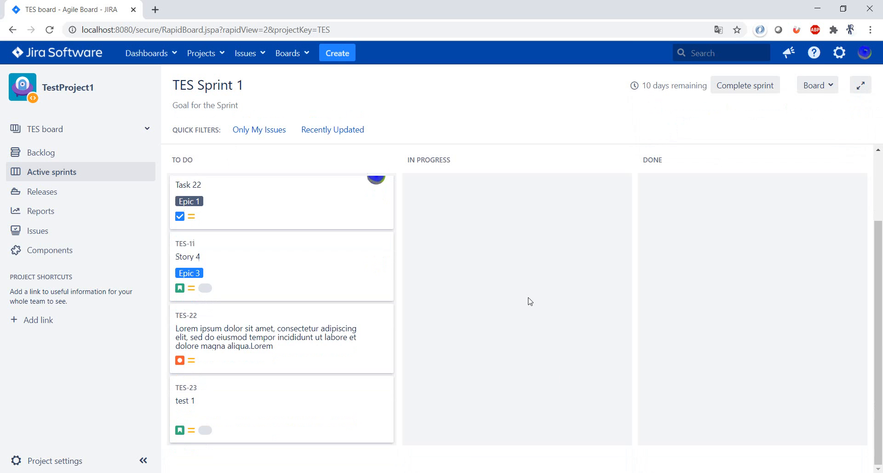
{"action": "scroll", "coordinate": [530, 302], "scroll_direction": "up", "scroll_amount": 2}
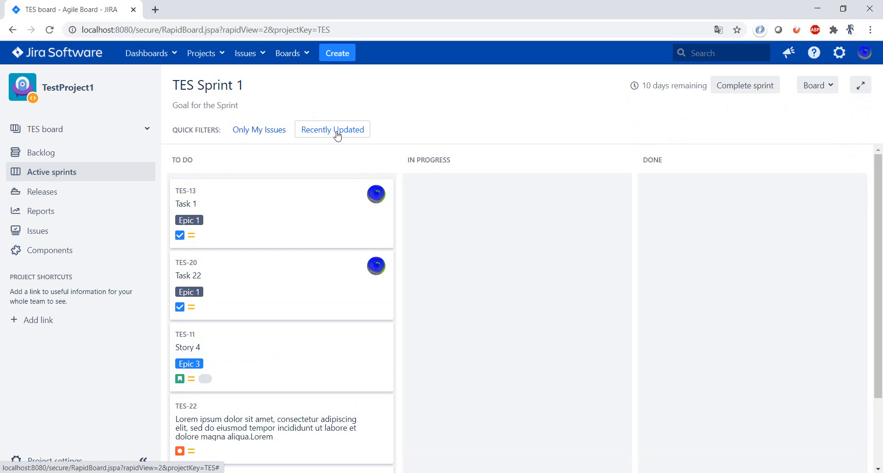
{"action": "left_click", "coordinate": [274, 136]}
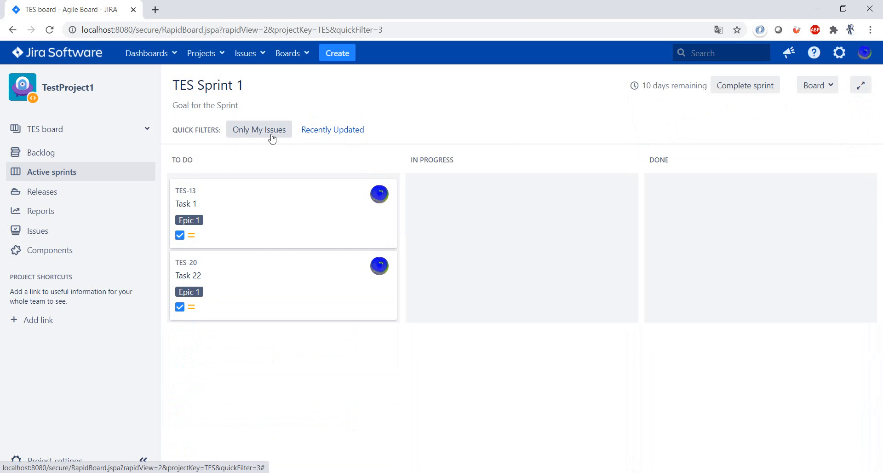
{"action": "left_click", "coordinate": [269, 135]}
{"action": "left_click", "coordinate": [328, 131]}
{"action": "left_click", "coordinate": [286, 133]}
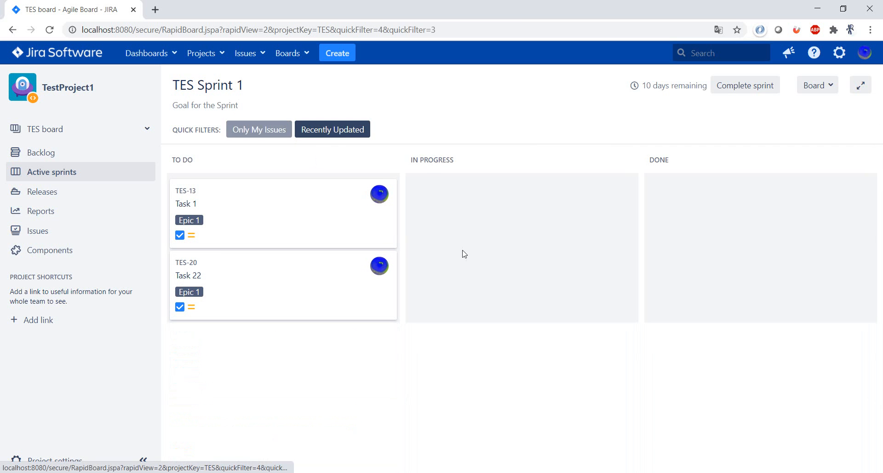
{"action": "left_click", "coordinate": [325, 132]}
{"action": "left_click", "coordinate": [270, 132]}
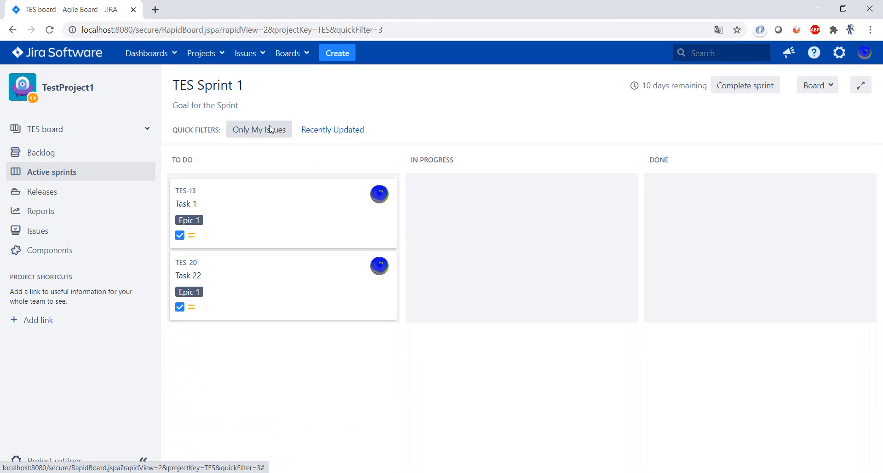
Open the column management settings in the TES board configuration.
{"action": "left_click", "coordinate": [816, 86]}
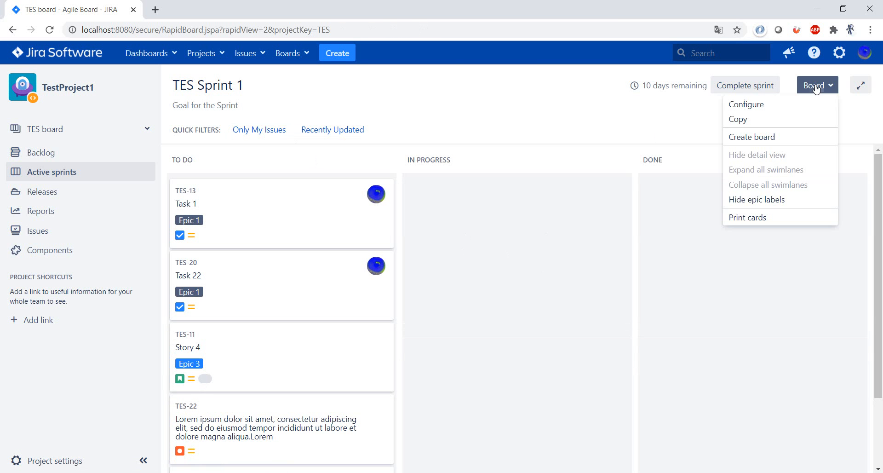
{"action": "left_click", "coordinate": [811, 106]}
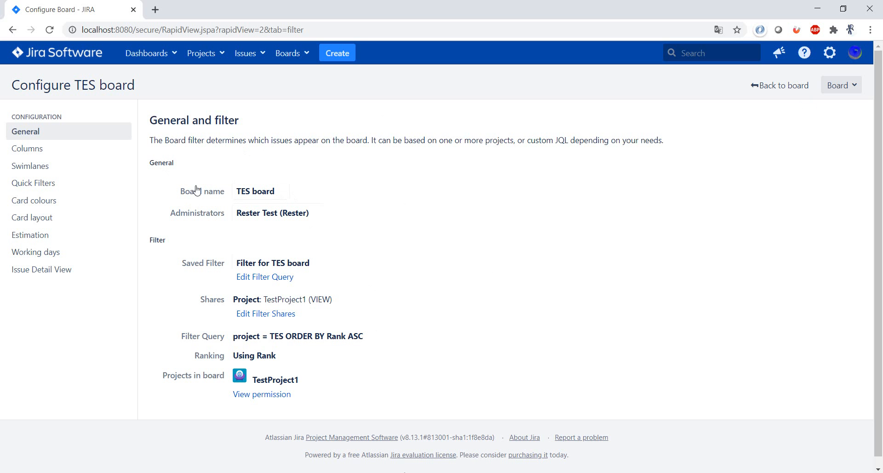
{"action": "left_click", "coordinate": [21, 148]}
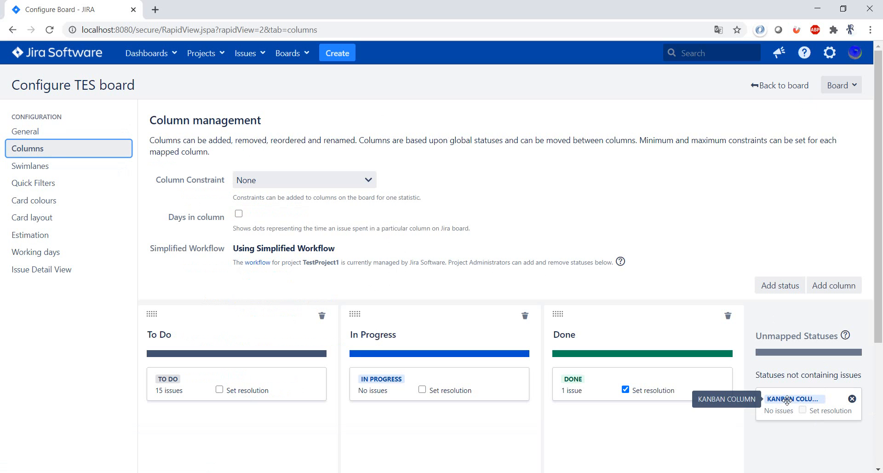
Add a column named "Scrum board column" with category To Do, and move it in front of the To Do column.
{"action": "left_click", "coordinate": [838, 285]}
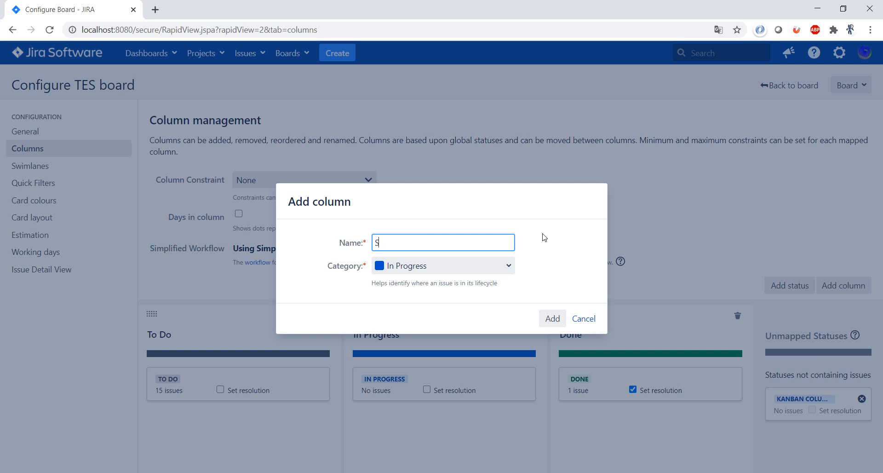
{"action": "type", "text": "Scrum board column"}
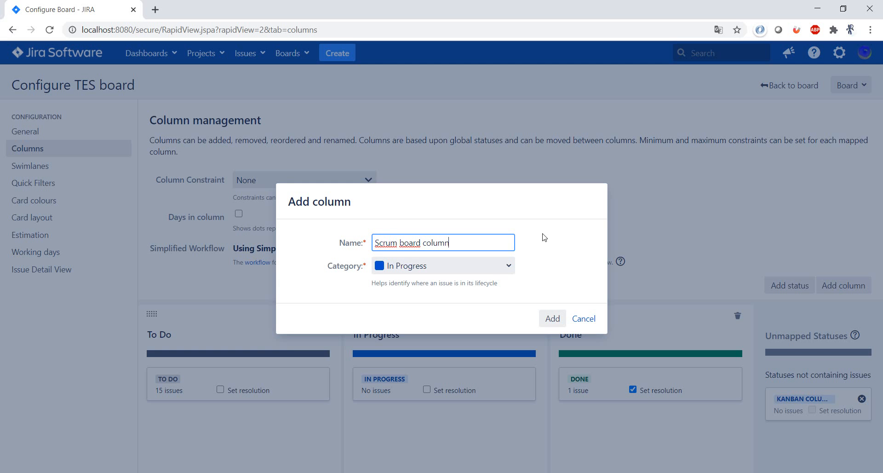
{"action": "left_click", "coordinate": [488, 265]}
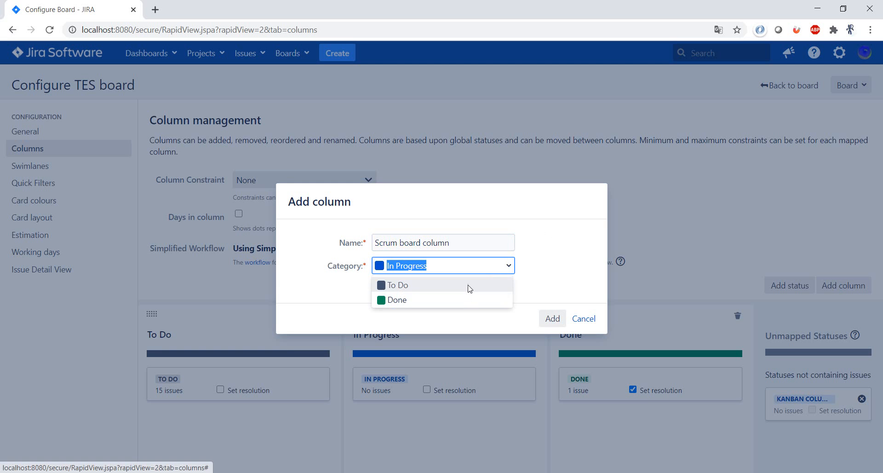
{"action": "left_click", "coordinate": [468, 283]}
{"action": "left_click", "coordinate": [552, 319]}
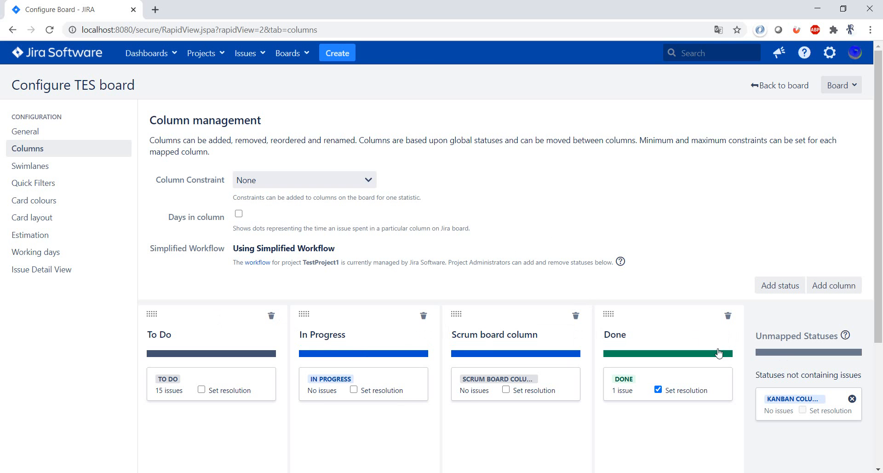
{"action": "left_click_drag", "start_coordinate": [493, 318], "coordinate": [178, 311]}
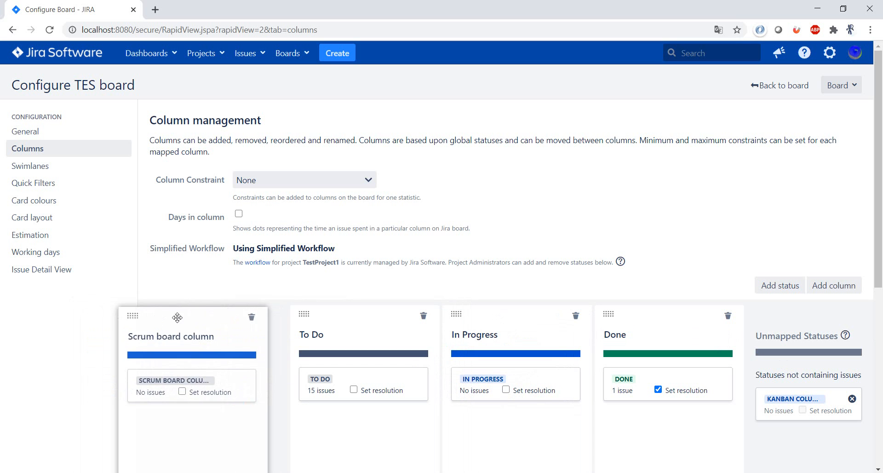
Look at the column constraint choices while keeping None, and turn on the Days in column display.
{"action": "left_click", "coordinate": [369, 182]}
{"action": "left_click", "coordinate": [501, 192]}
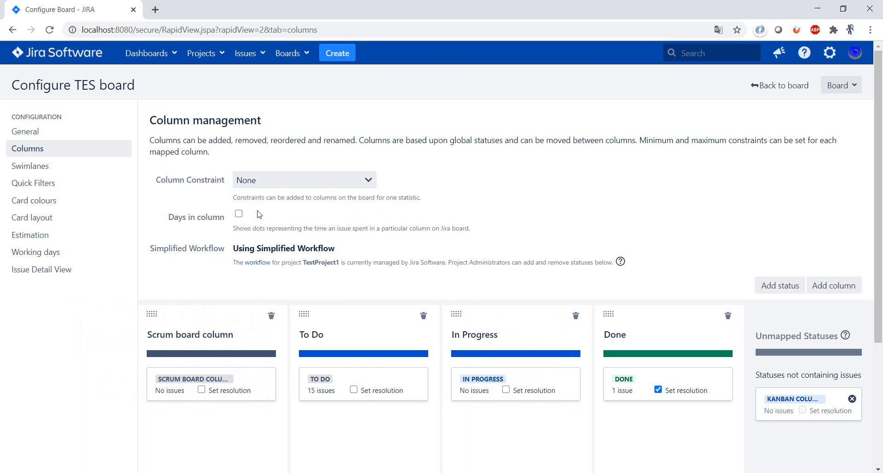
{"action": "left_click", "coordinate": [239, 213]}
Base the TES board's swimlanes on Assignees.
{"action": "left_click", "coordinate": [33, 167]}
{"action": "left_click", "coordinate": [318, 184]}
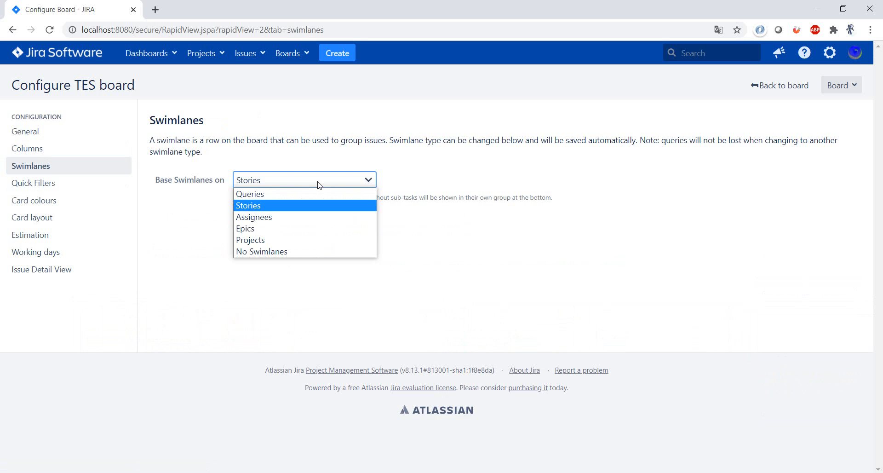
{"action": "left_click", "coordinate": [317, 217]}
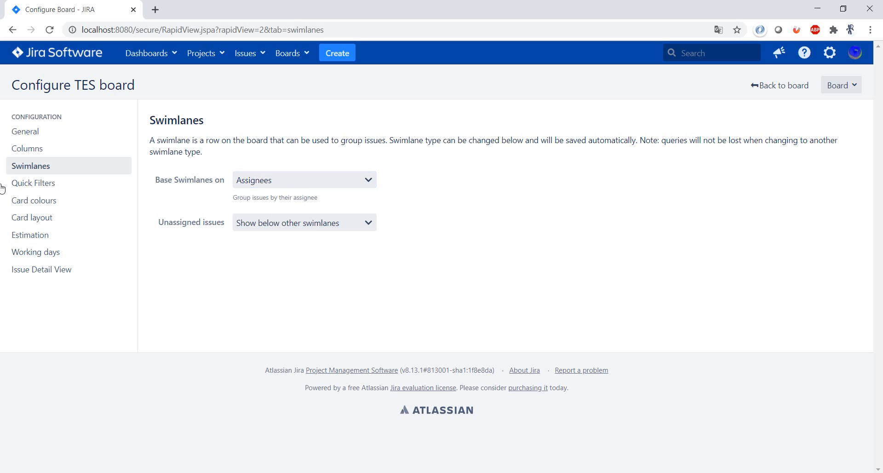
Change the Recently Updated quick filter's description to "Displays issues which have been updated in the last day. Updated" and save it.
{"action": "left_click", "coordinate": [69, 186]}
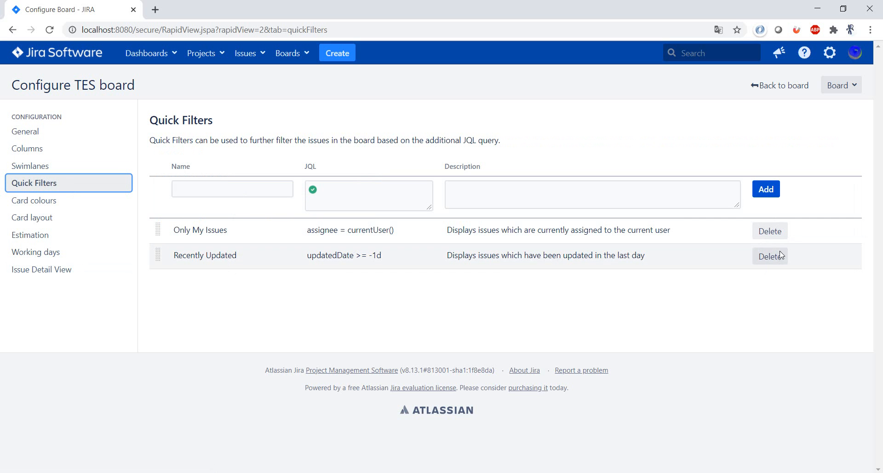
{"action": "left_click", "coordinate": [734, 254]}
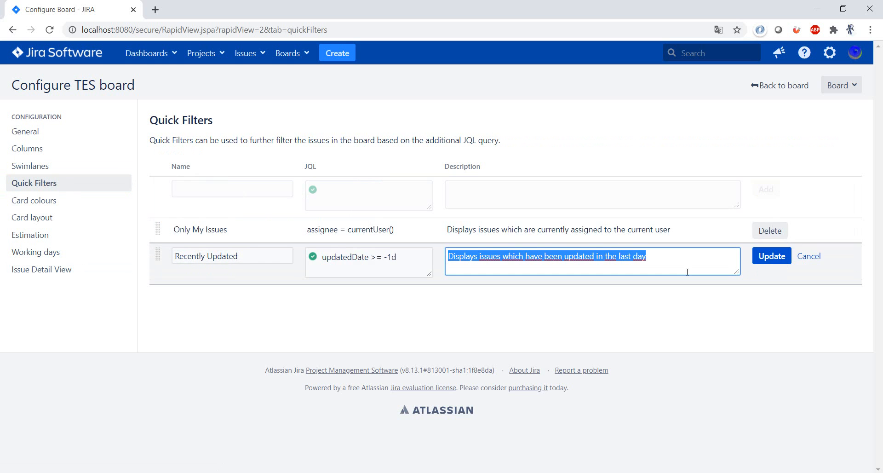
{"action": "left_click", "coordinate": [690, 255]}
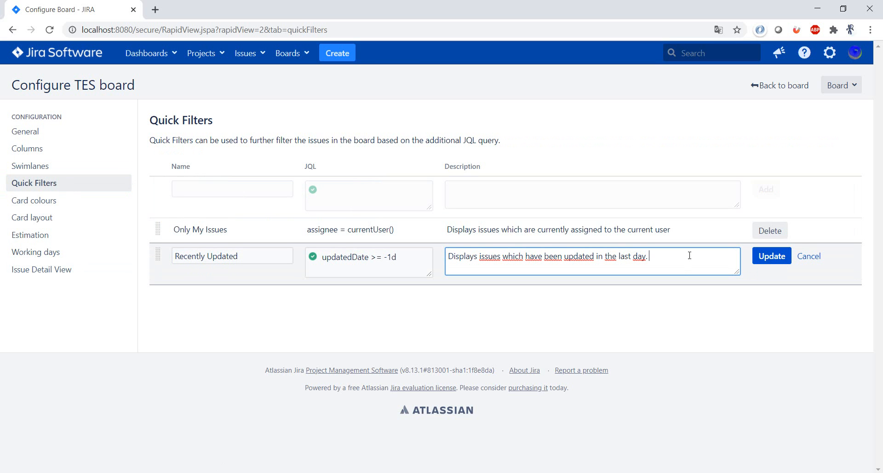
{"action": "type", "text": "Updated"}
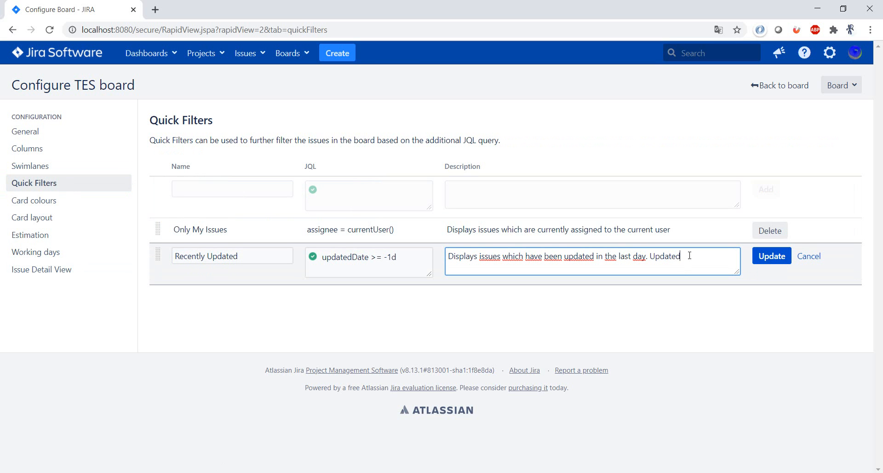
{"action": "left_click", "coordinate": [782, 257]}
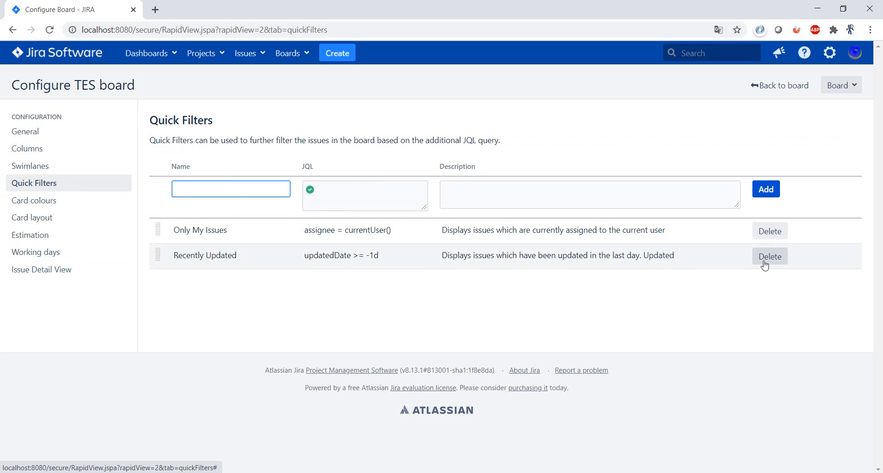
Base the board's card colours on Priorities.
{"action": "left_click", "coordinate": [66, 201]}
{"action": "left_click", "coordinate": [282, 196]}
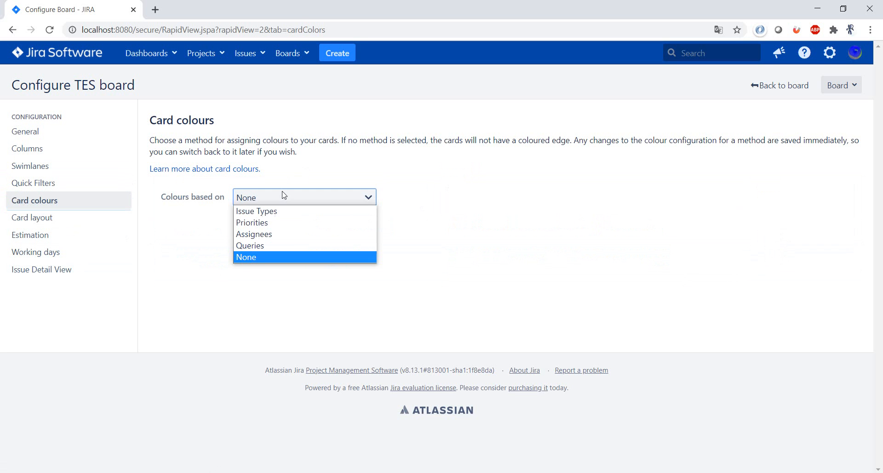
{"action": "left_click", "coordinate": [289, 223]}
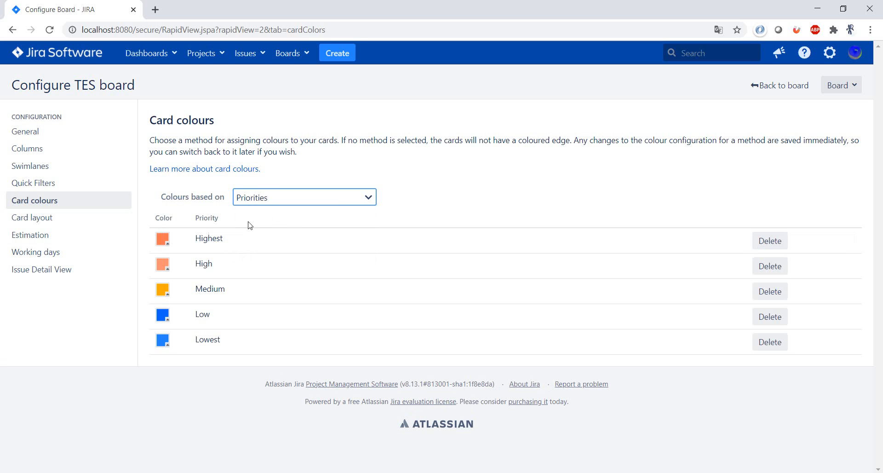
Add the Affects Version/s, Assignee and Labels fields to the Backlog card layout.
{"action": "left_click", "coordinate": [84, 221]}
{"action": "left_click", "coordinate": [767, 206]}
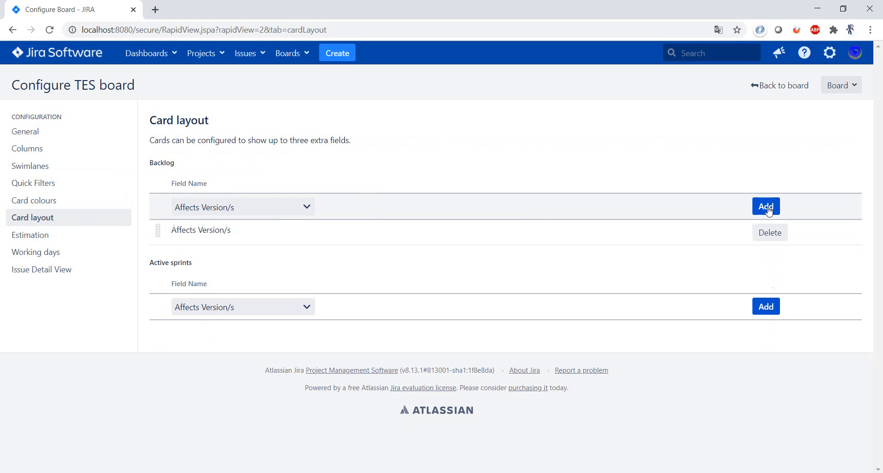
{"action": "left_click", "coordinate": [751, 203]}
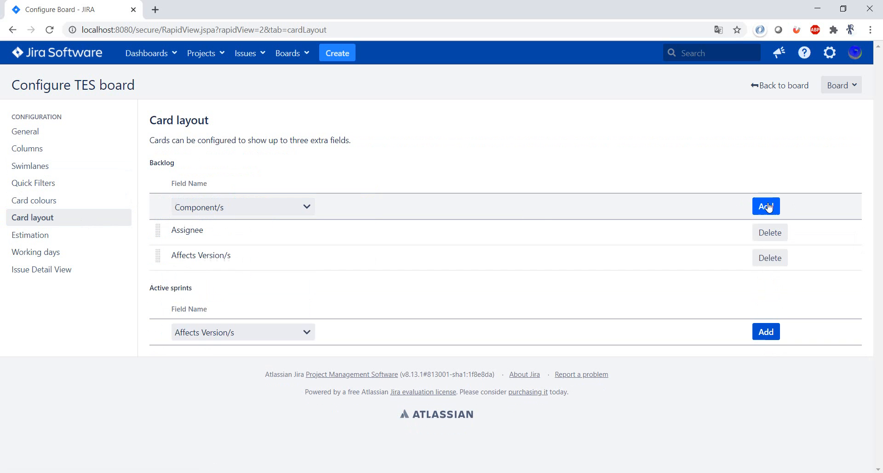
{"action": "left_click", "coordinate": [286, 205]}
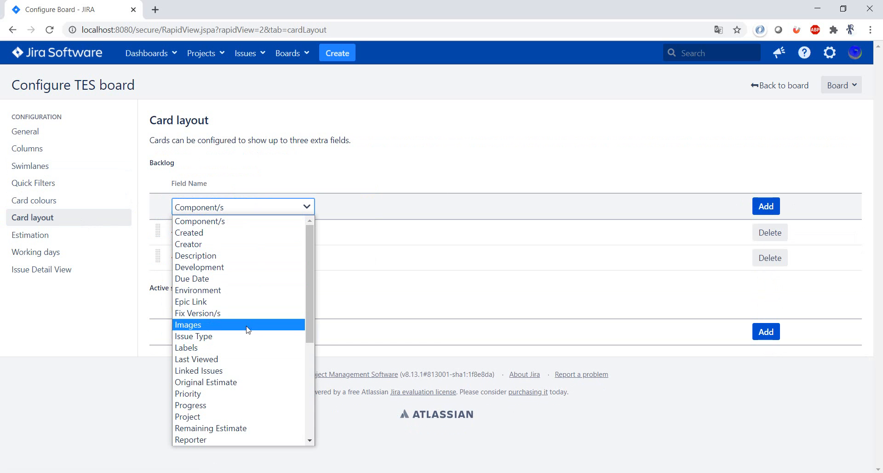
{"action": "left_click", "coordinate": [246, 348]}
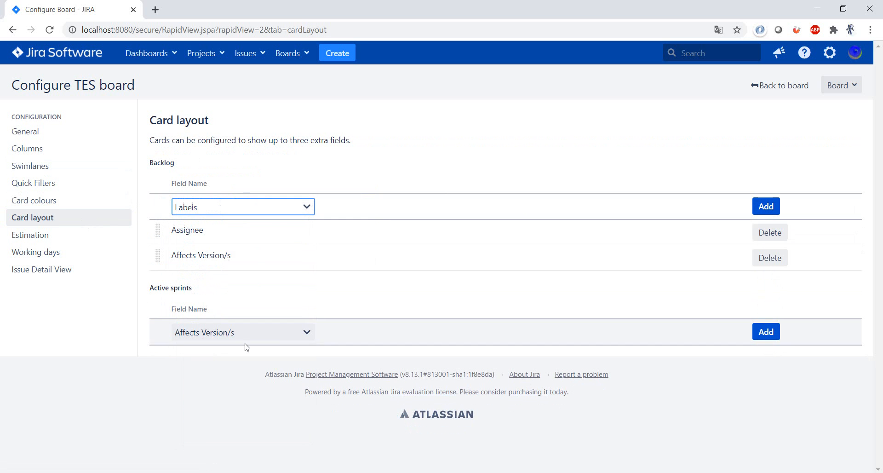
{"action": "left_click", "coordinate": [760, 207]}
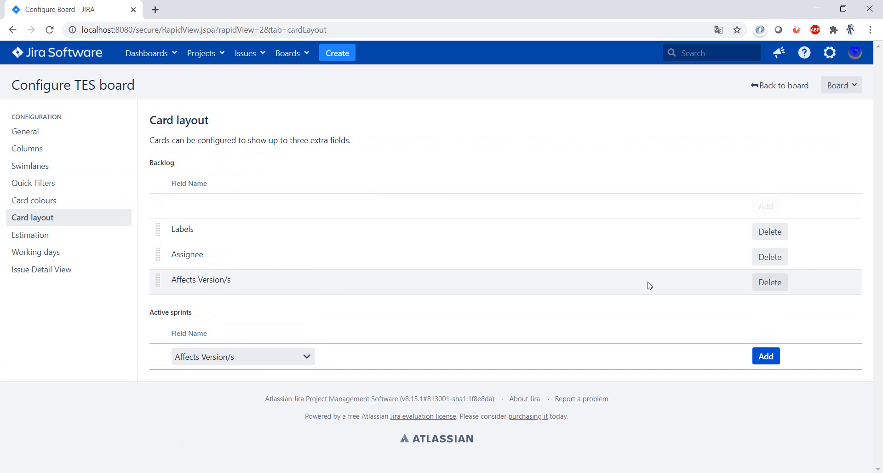
Add the Affects Version/s and Assignee fields to the Active sprints card layout.
{"action": "left_click", "coordinate": [764, 356]}
{"action": "left_click", "coordinate": [280, 358]}
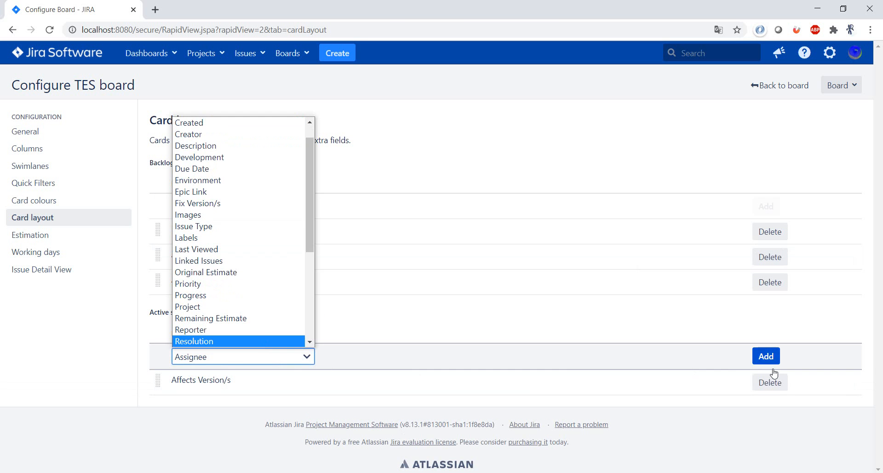
{"action": "left_click", "coordinate": [768, 356]}
Review the board's Estimation, Working days and Issue Detail View settings without changing them.
{"action": "left_click", "coordinate": [51, 241]}
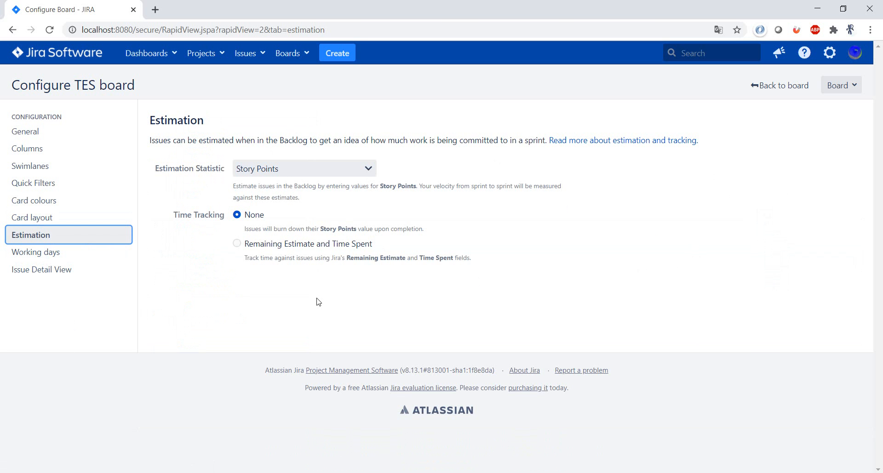
{"action": "left_click", "coordinate": [37, 256]}
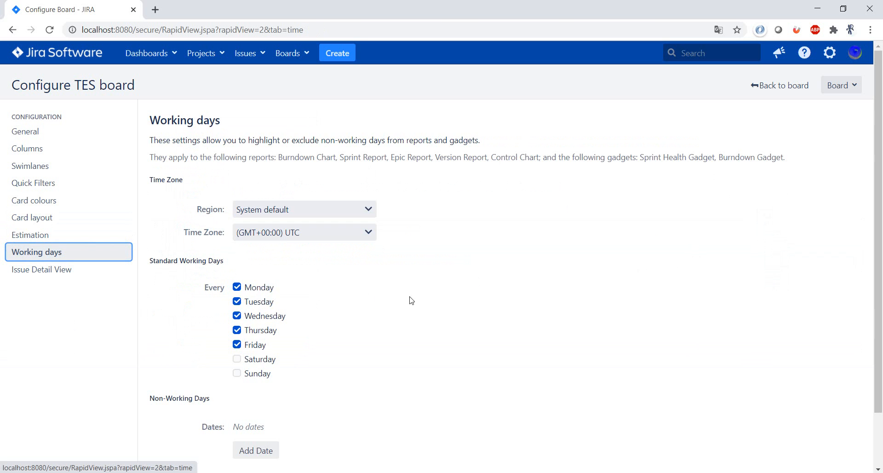
{"action": "scroll", "coordinate": [391, 285], "scroll_direction": "down", "scroll_amount": 1}
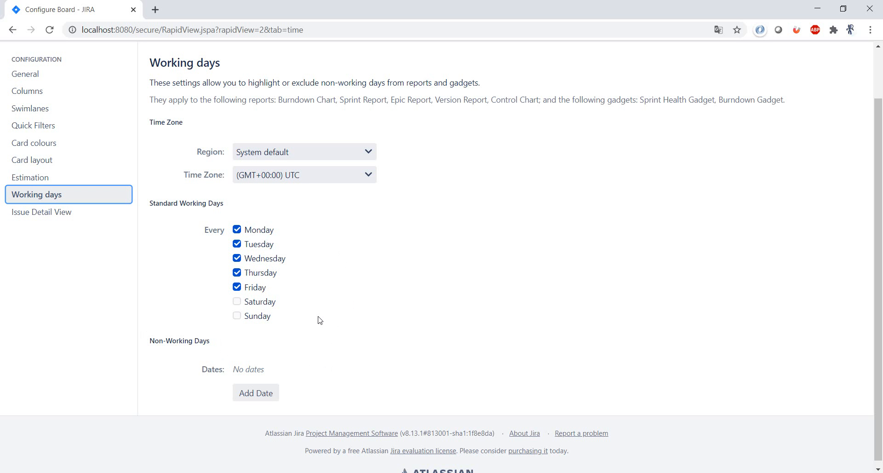
{"action": "left_click", "coordinate": [82, 211]}
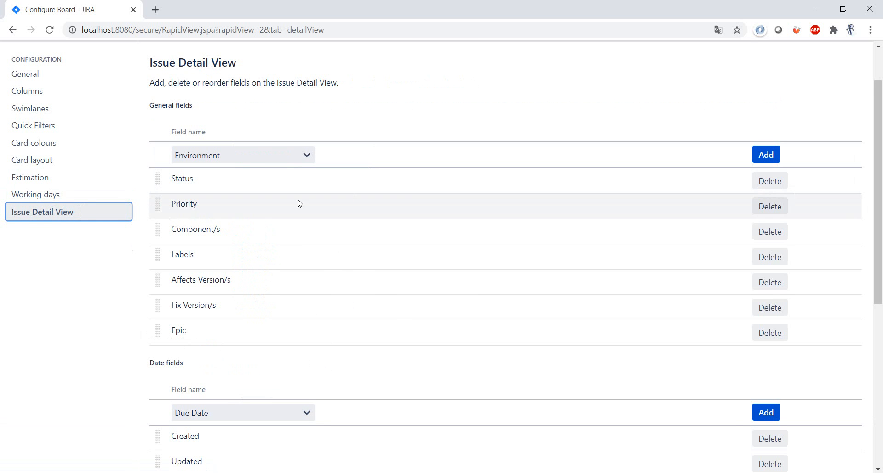
{"action": "scroll", "coordinate": [482, 282], "scroll_direction": "down", "scroll_amount": 6}
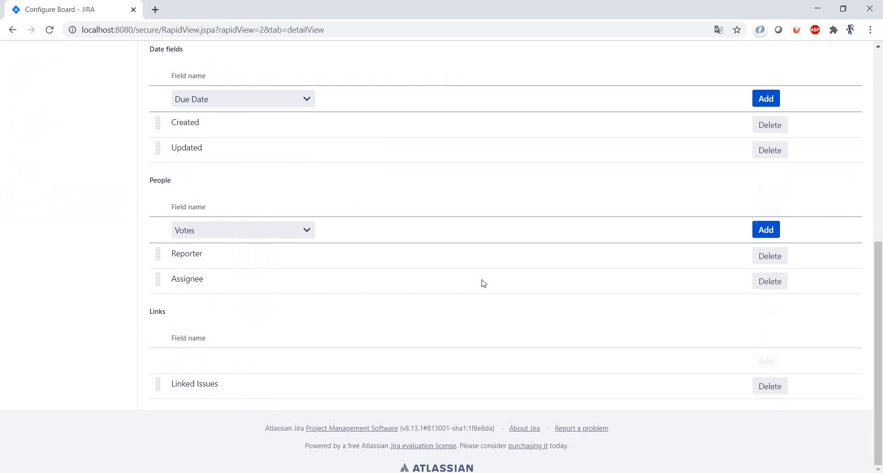
{"action": "scroll", "coordinate": [482, 282], "scroll_direction": "up", "scroll_amount": 8}
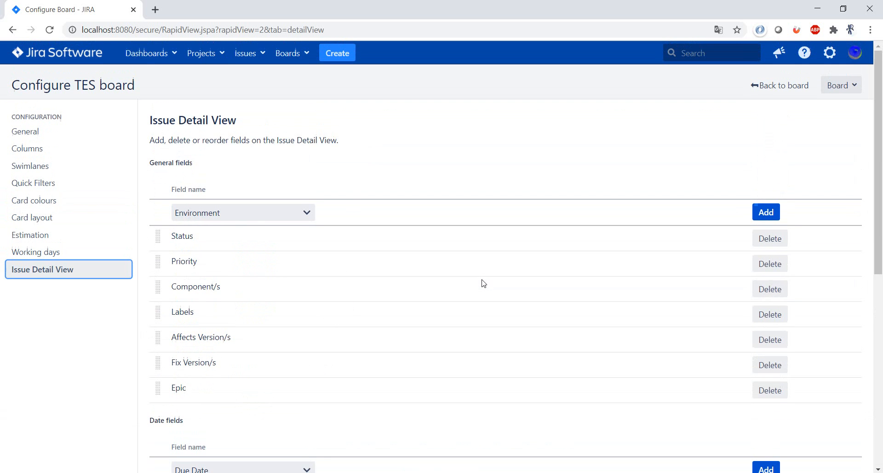
Return to the active sprint board, collapse and re-expand both assignee swimlanes, and look over their issues.
{"action": "left_click", "coordinate": [790, 92]}
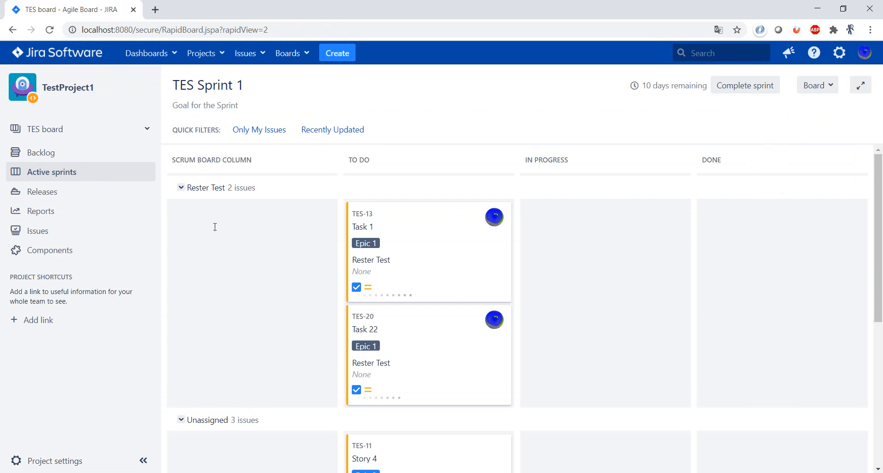
{"action": "left_click", "coordinate": [180, 187]}
{"action": "left_click", "coordinate": [181, 211]}
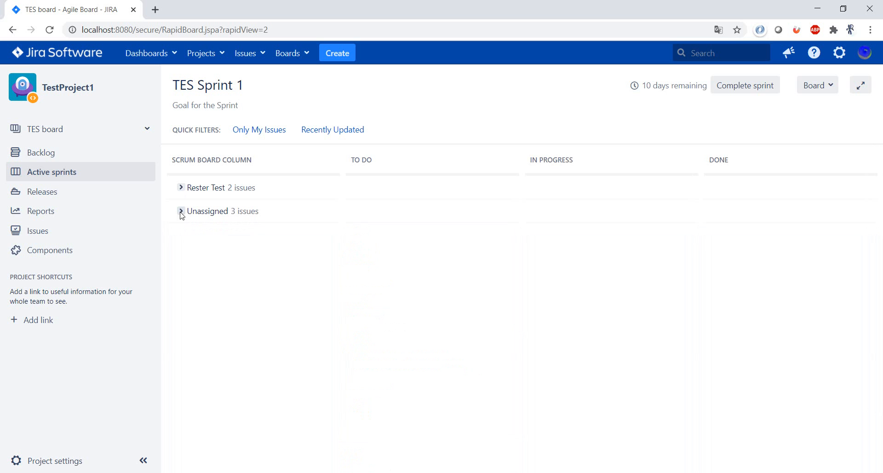
{"action": "left_click", "coordinate": [180, 212]}
{"action": "left_click", "coordinate": [181, 188]}
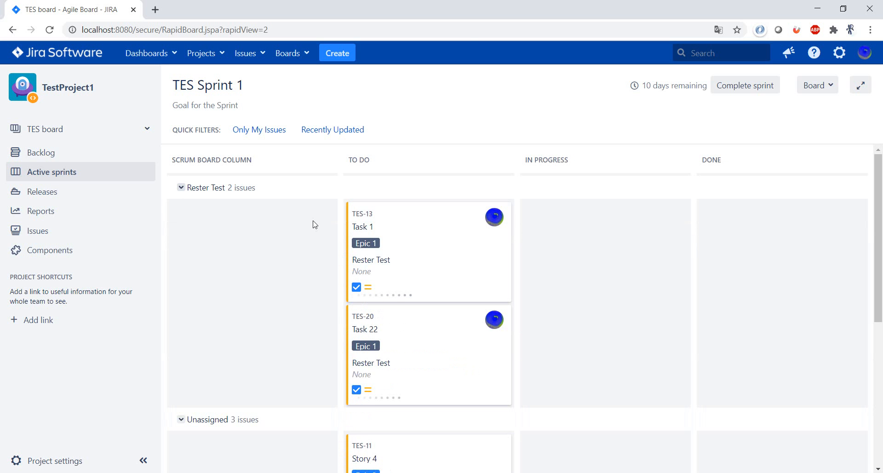
{"action": "scroll", "coordinate": [655, 302], "scroll_direction": "down", "scroll_amount": 5}
{"action": "scroll", "coordinate": [655, 301], "scroll_direction": "up", "scroll_amount": 5}
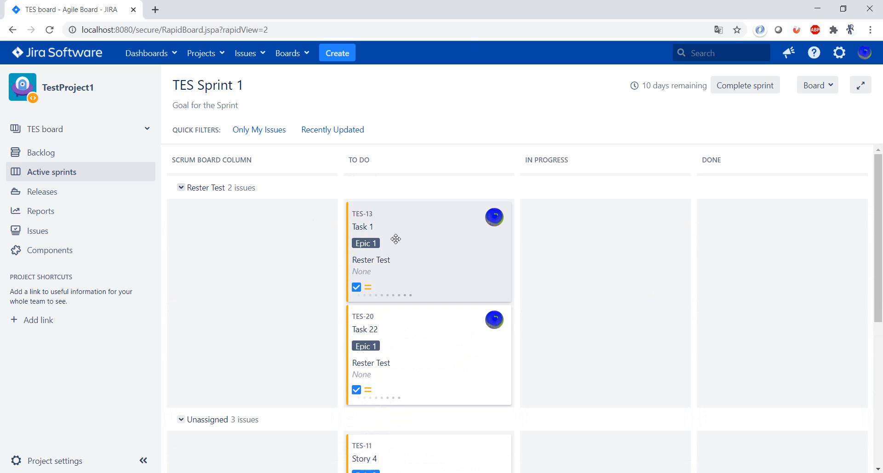
Move issue TES-13 (Task 1) from To Do to Done, dismiss the update notification, and look over the sprint board.
{"action": "left_click_drag", "start_coordinate": [426, 240], "coordinate": [794, 254]}
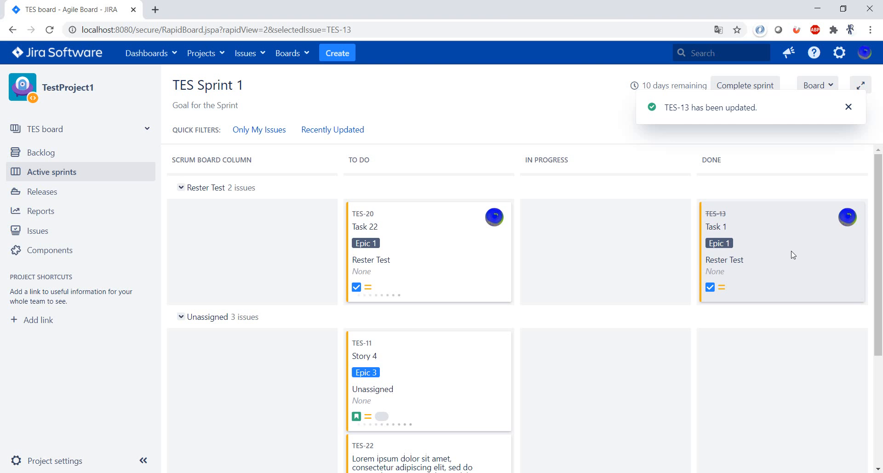
{"action": "left_click", "coordinate": [848, 107]}
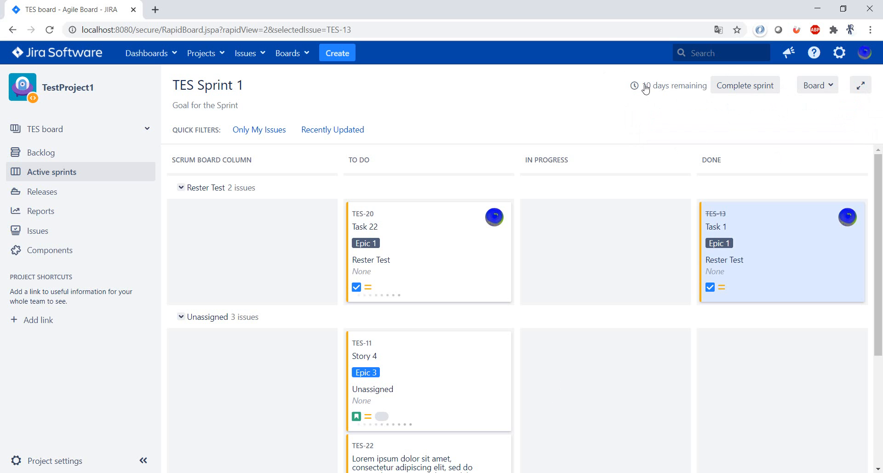
{"action": "mouse_move", "coordinate": [674, 90]}
{"action": "scroll", "coordinate": [603, 273], "scroll_direction": "down", "scroll_amount": 5}
{"action": "scroll", "coordinate": [603, 274], "scroll_direction": "up", "scroll_amount": 5}
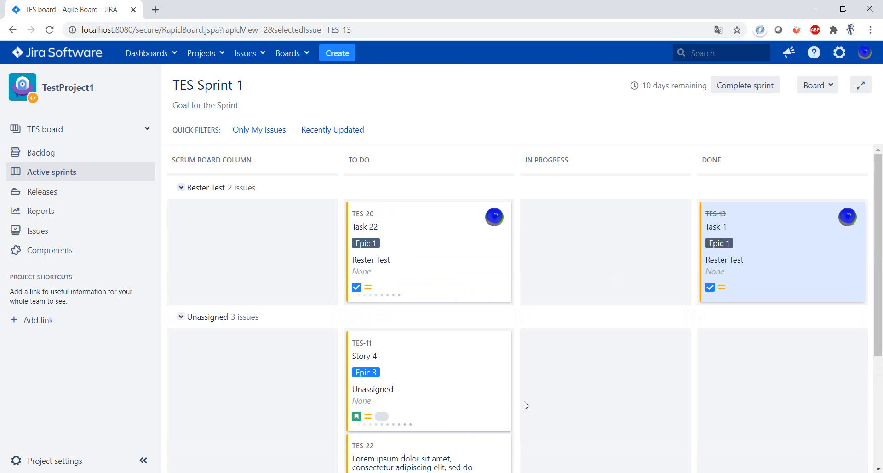